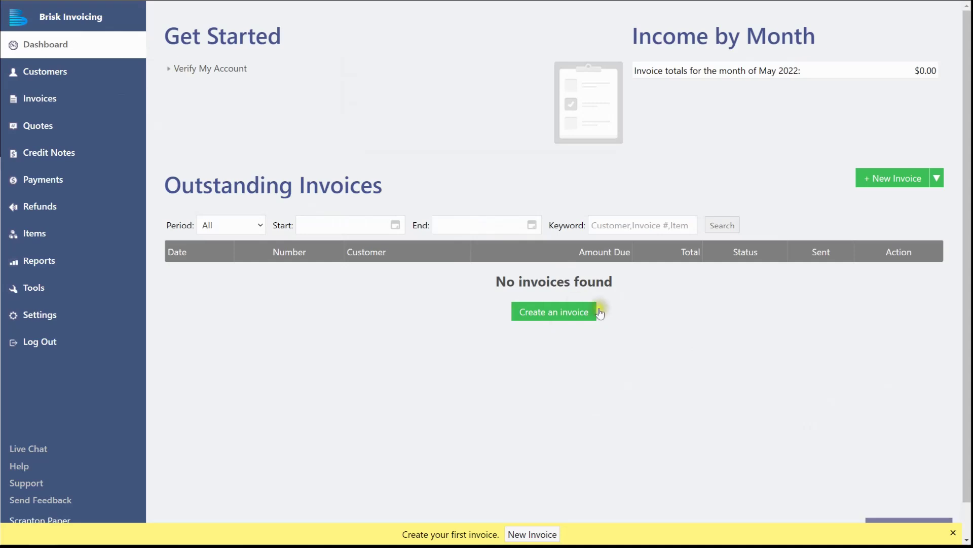
Create an invoice for the existing customer with item 001, Gloss Coated Paper, as its line item.
click(583, 311)
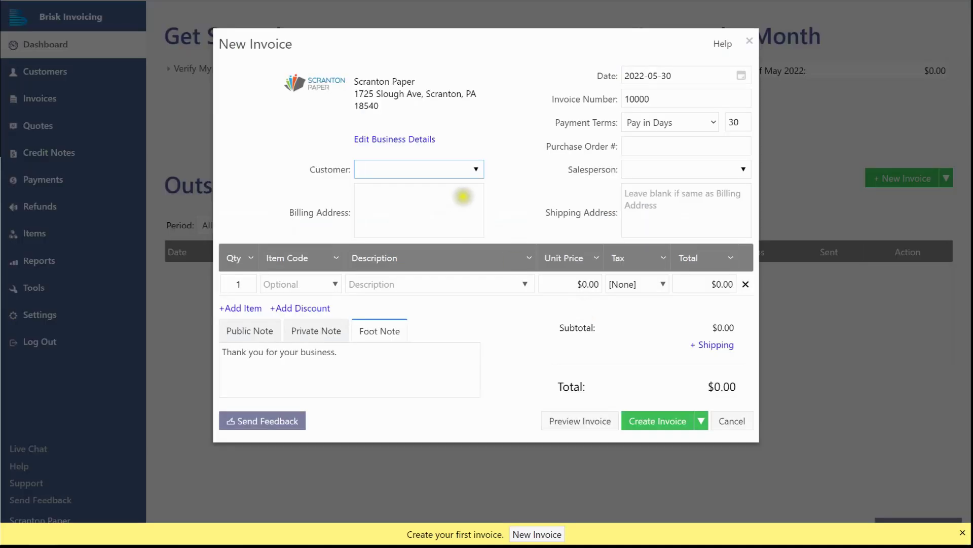
click(476, 169)
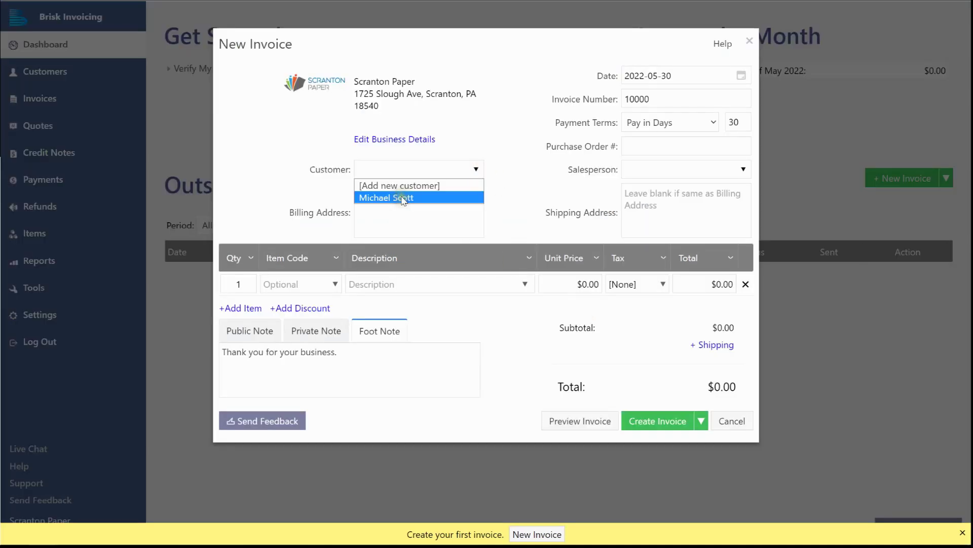
click(403, 197)
click(336, 285)
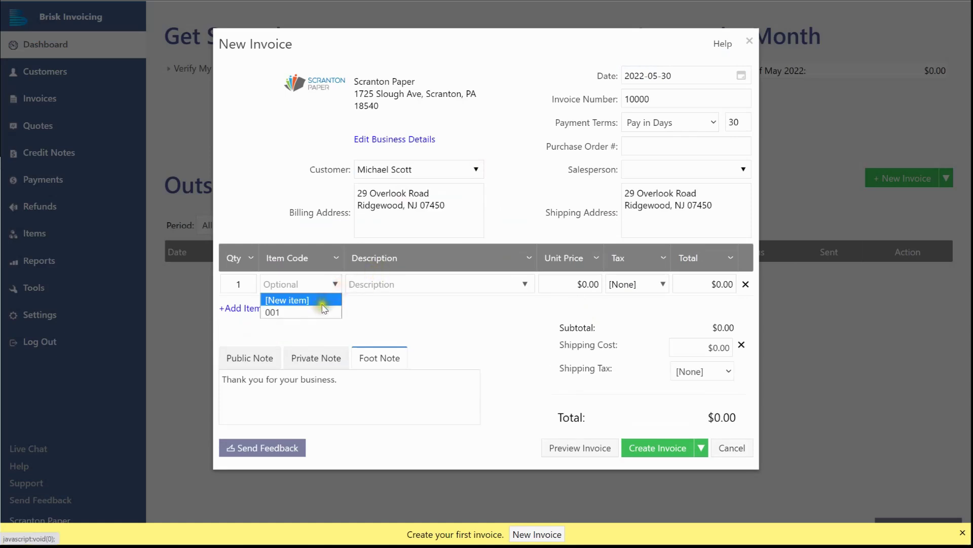
click(324, 311)
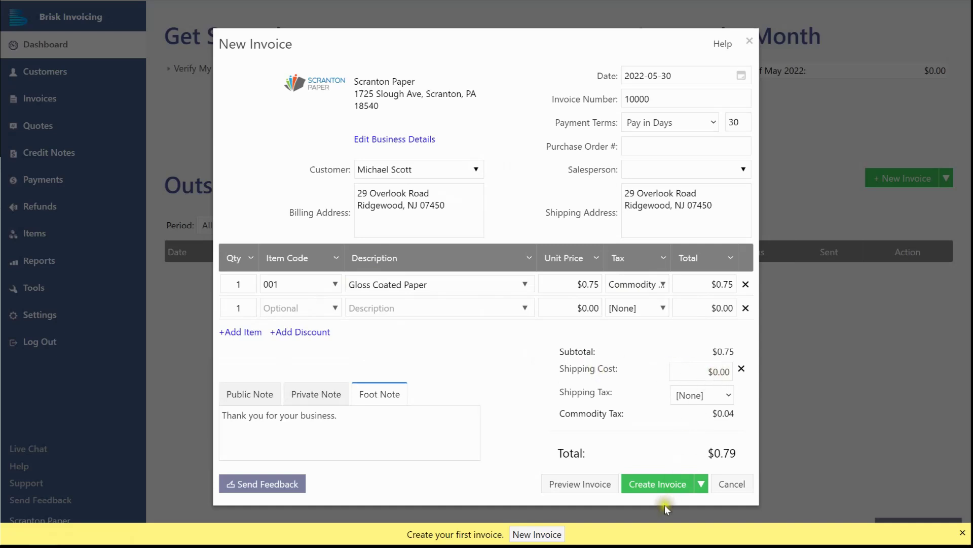
click(662, 487)
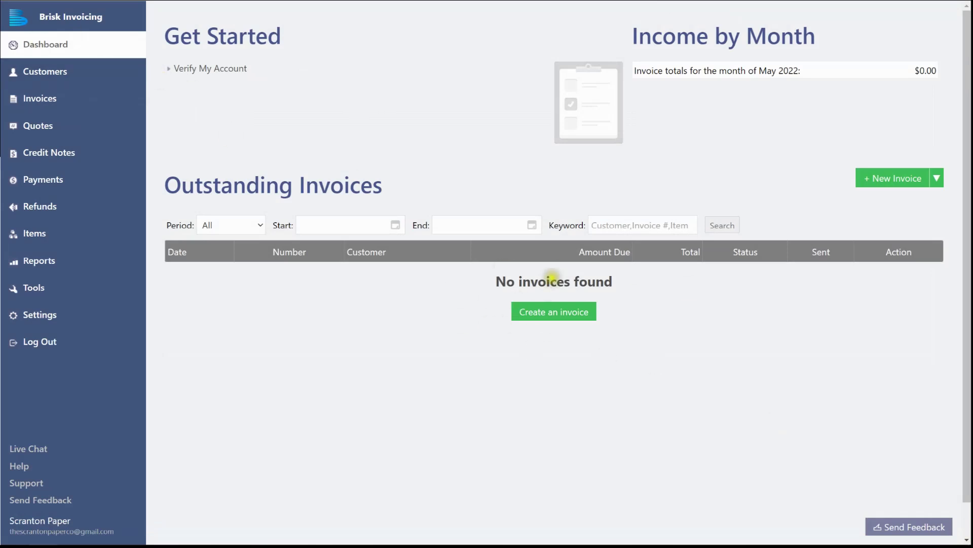
Start a new invoice from the invoices list and add a new customer to it with the customer's full name and billing address.
click(78, 102)
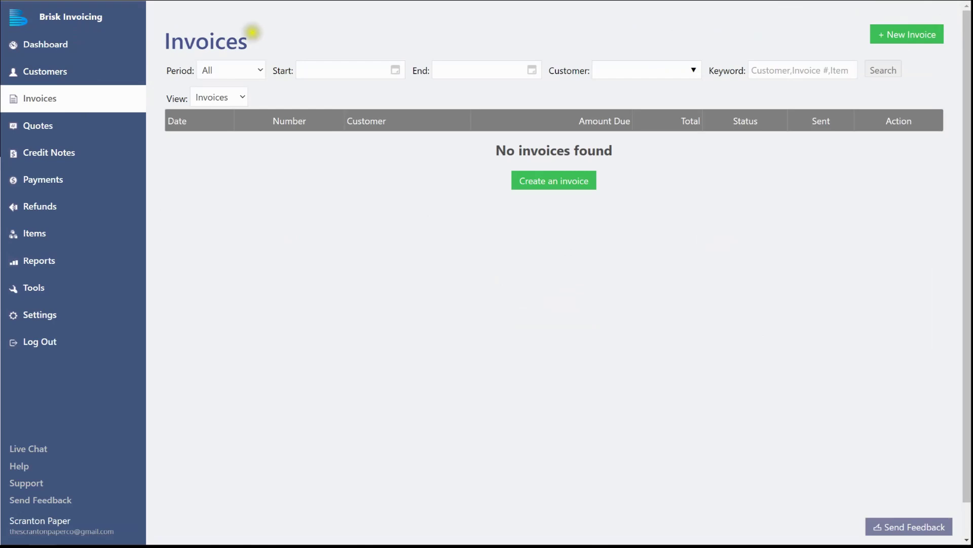
click(905, 38)
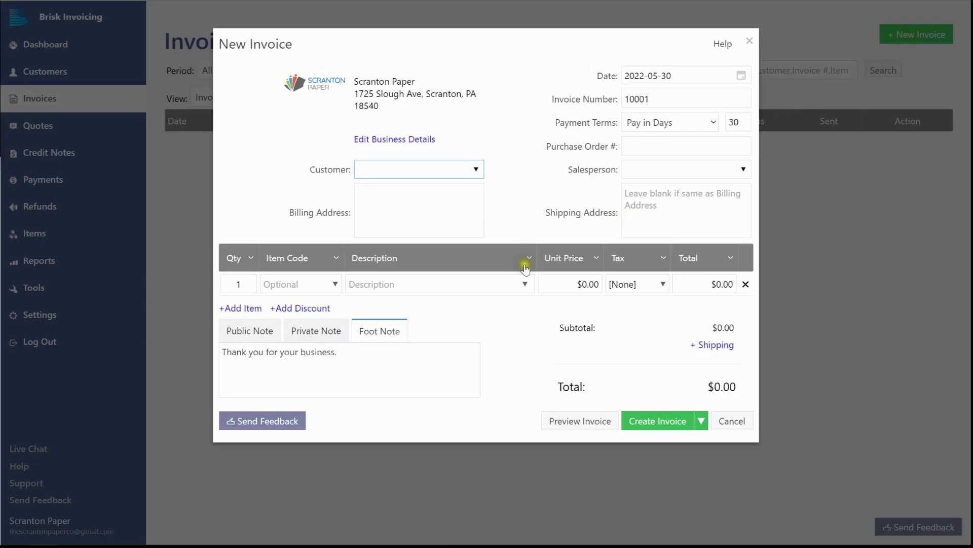
click(479, 170)
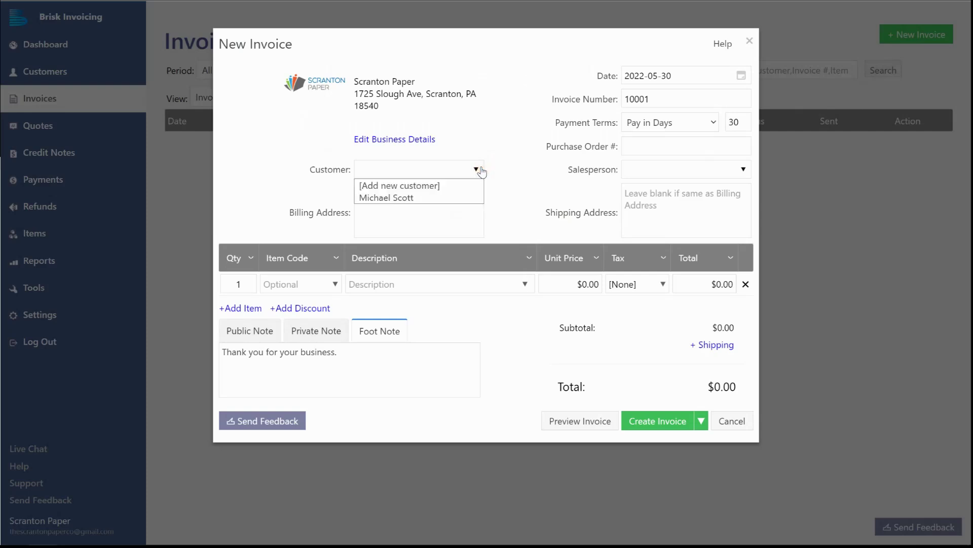
click(463, 186)
text(Jim Halpe)
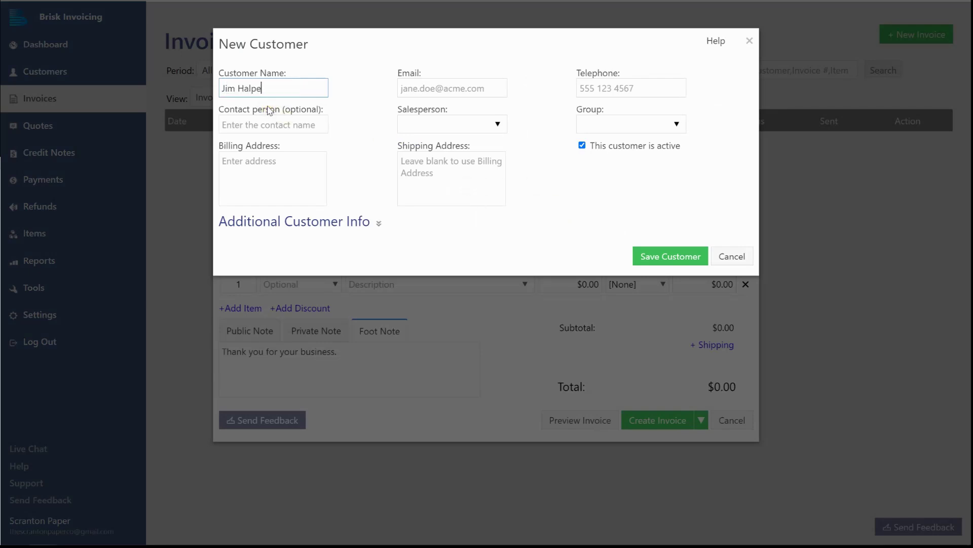
text(rt)
click(254, 177)
text(8750 Country Club St. Portland, ME 04103)
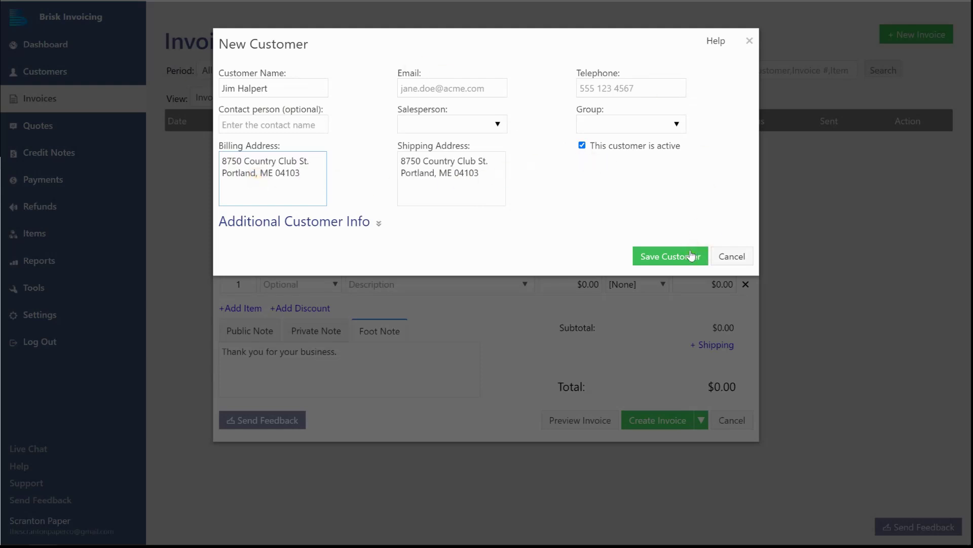
click(700, 233)
click(685, 254)
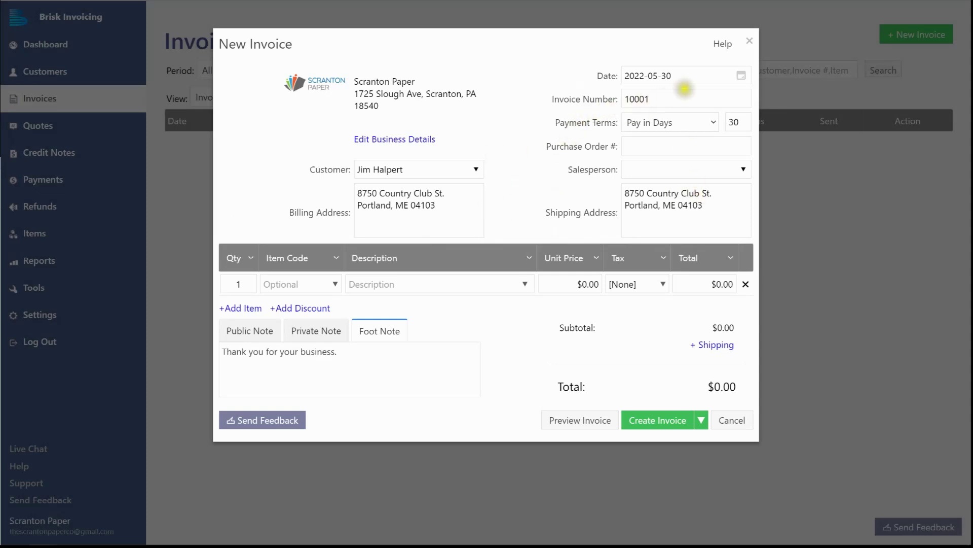
Examine the new invoice's invoice number, payment terms, purchase order number and salesperson fields.
click(666, 99)
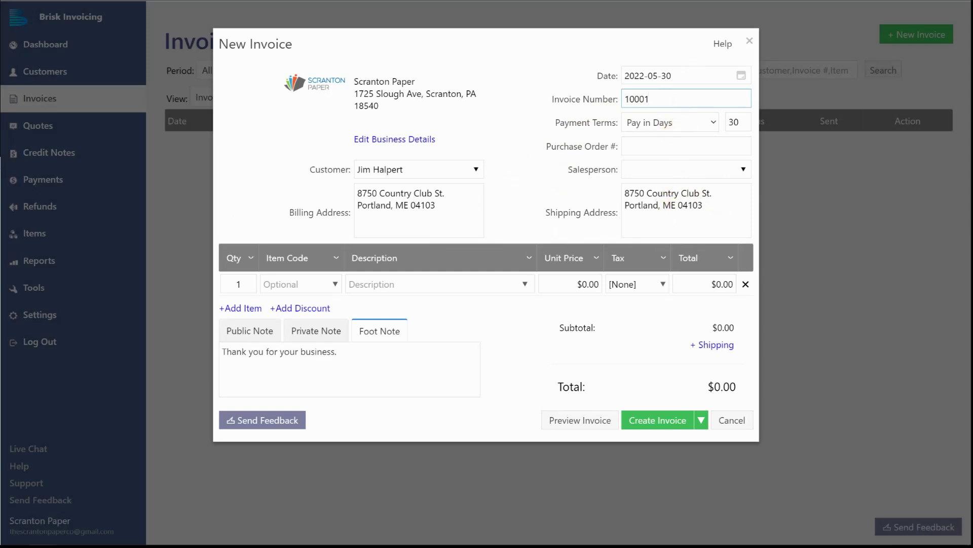
click(538, 190)
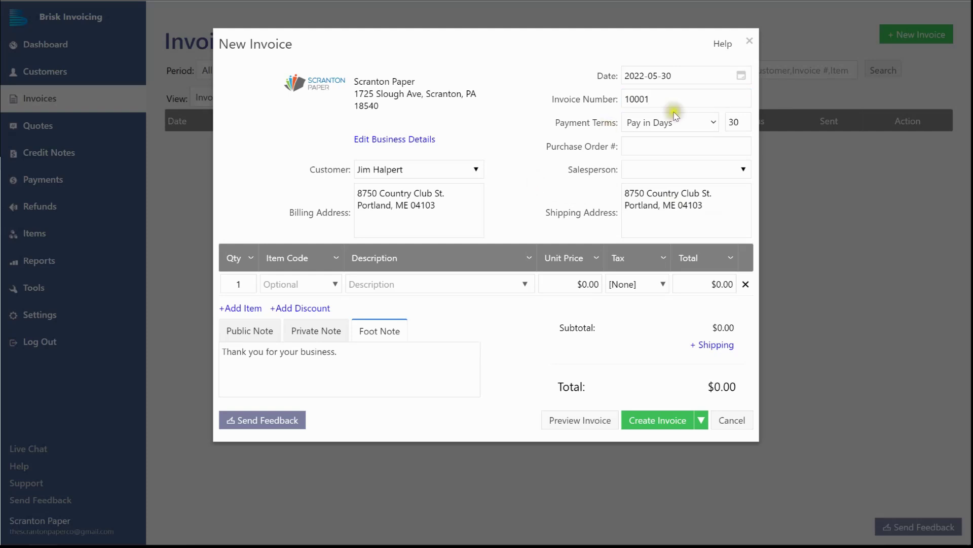
click(721, 124)
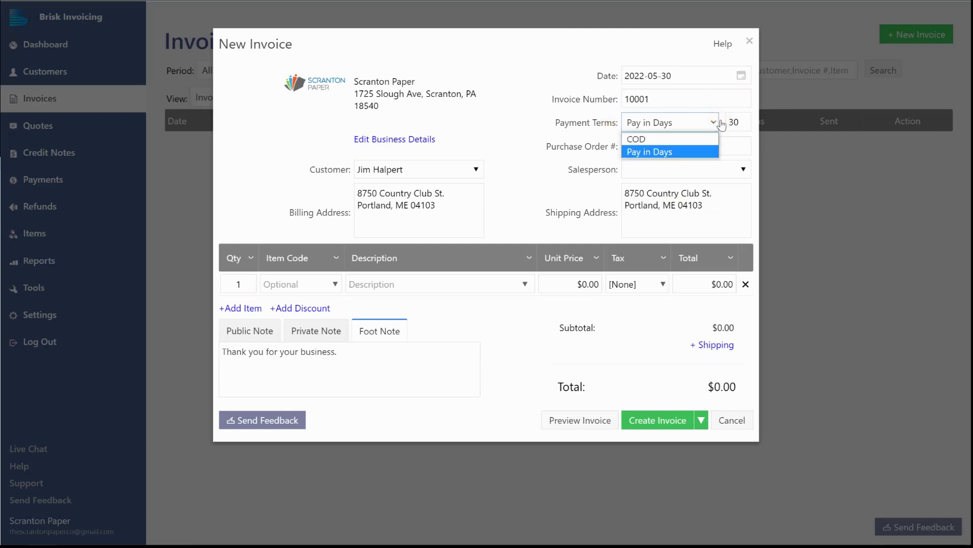
click(721, 125)
click(740, 121)
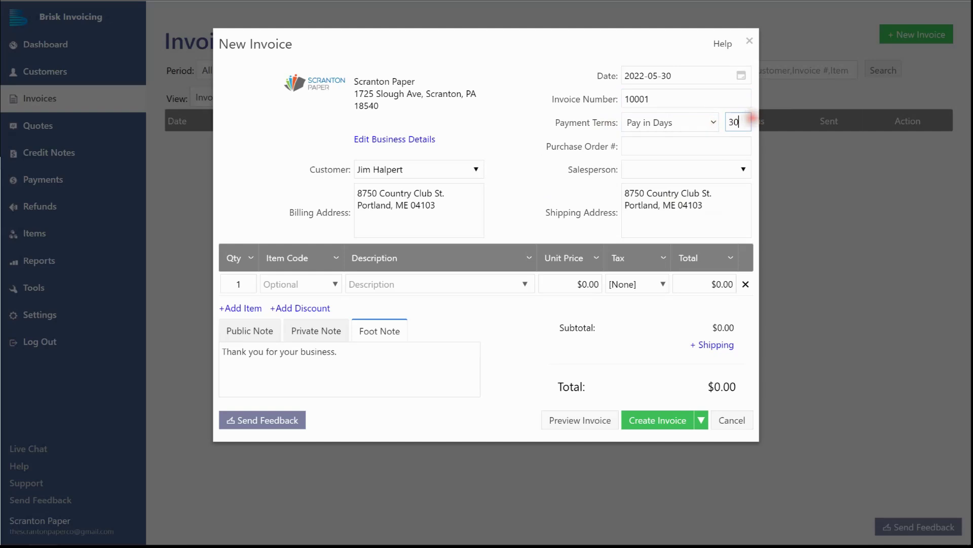
click(547, 169)
drag(546, 146, 619, 146)
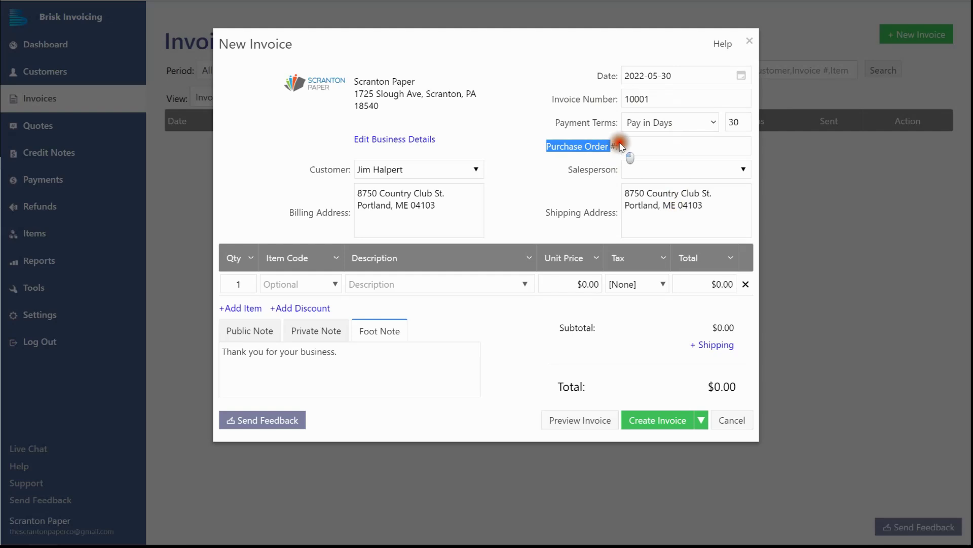
drag(567, 168, 624, 161)
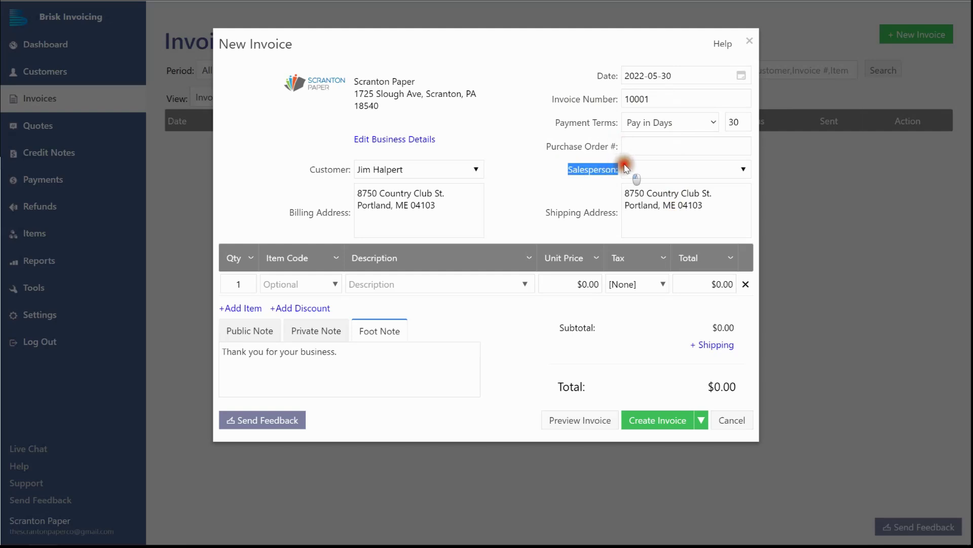
click(544, 191)
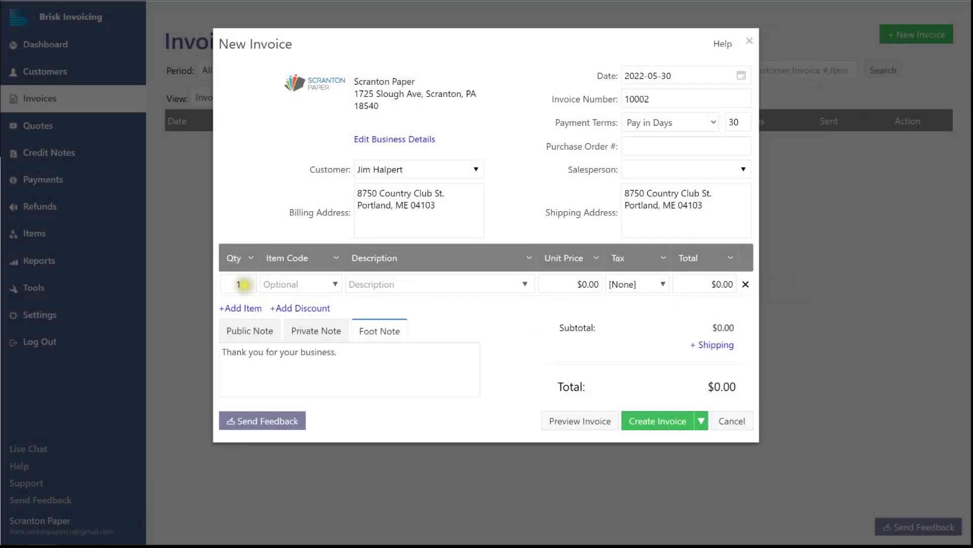
Set the first line's quantity to 10 and choose item code 001, Gloss Coated Paper.
click(239, 284)
text(10)
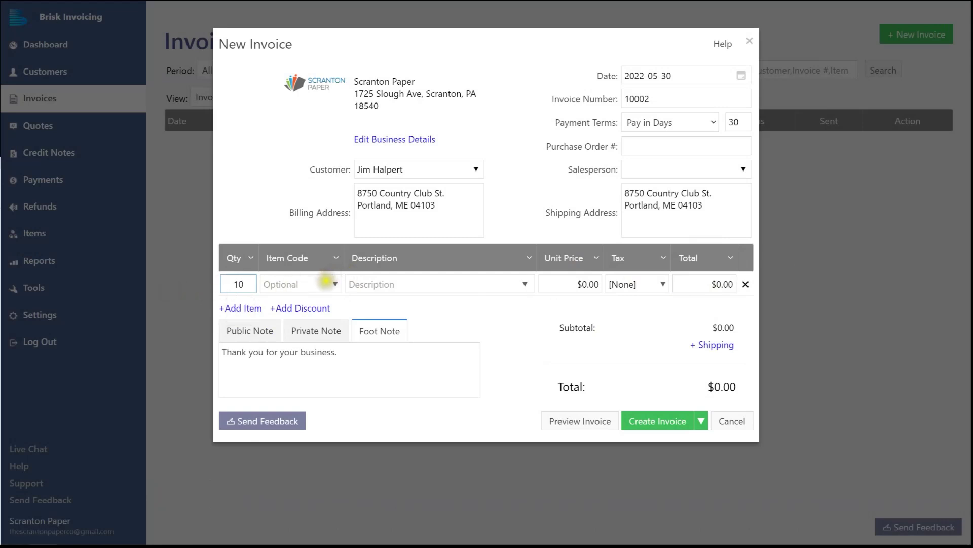
click(313, 284)
click(336, 286)
click(326, 310)
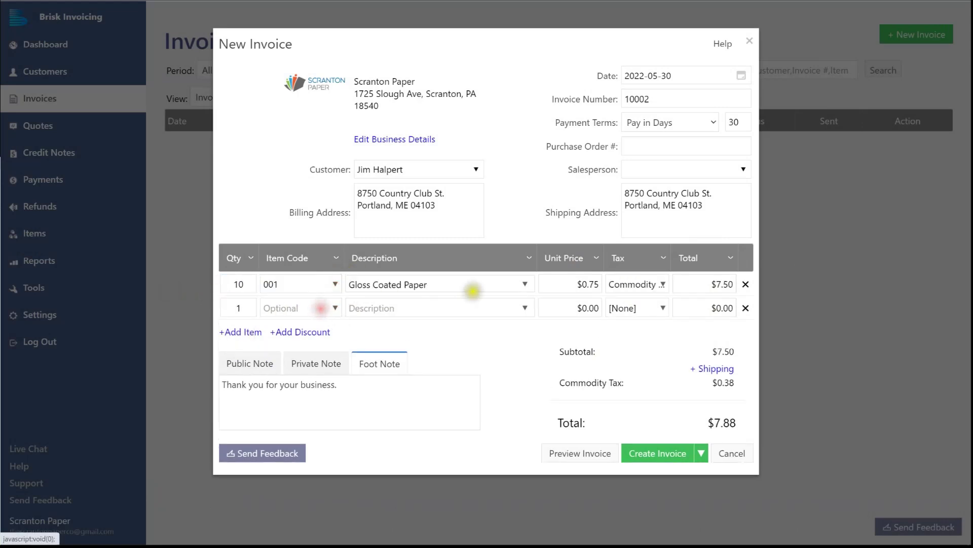
click(669, 287)
click(689, 286)
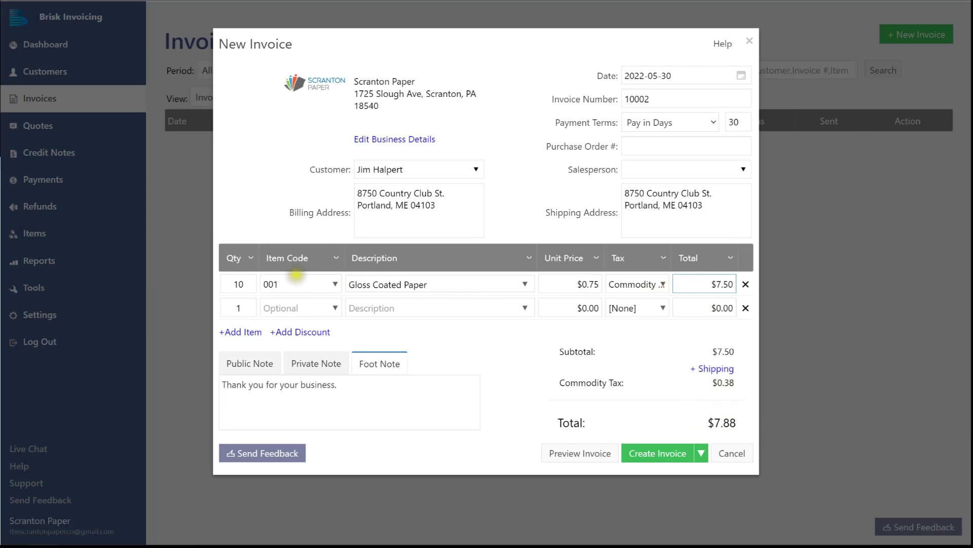
click(559, 324)
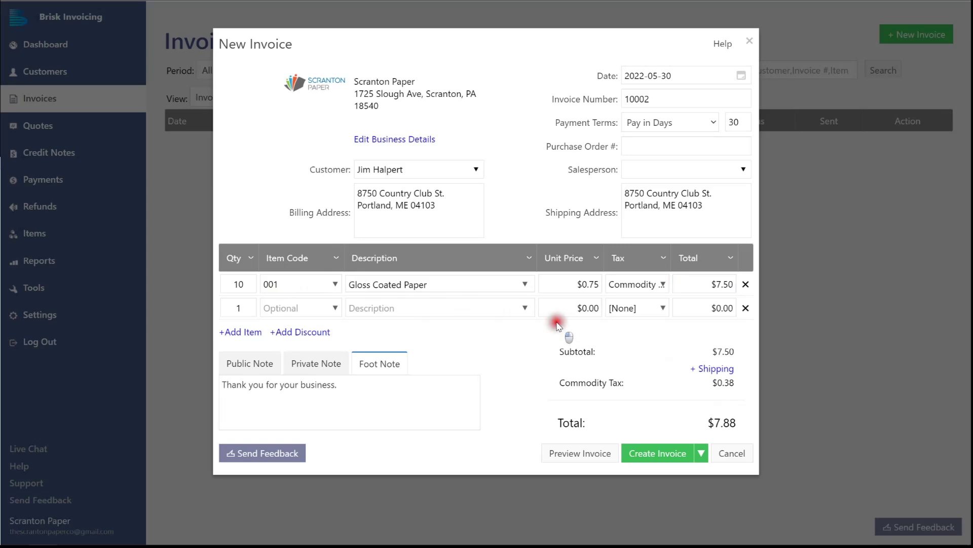
Create a new tax named Sales Tax with a 10% rate and apply it to the Gloss Coated Paper line.
click(667, 287)
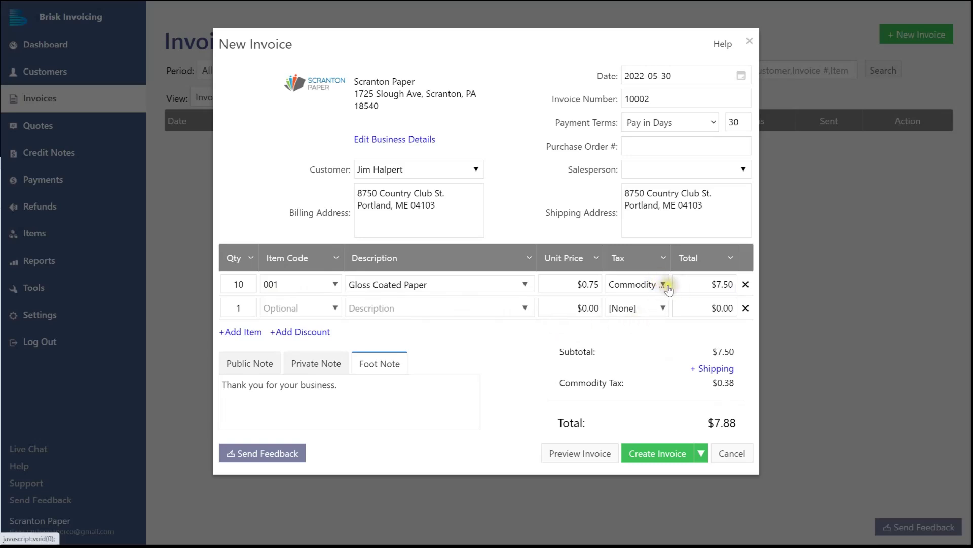
click(660, 324)
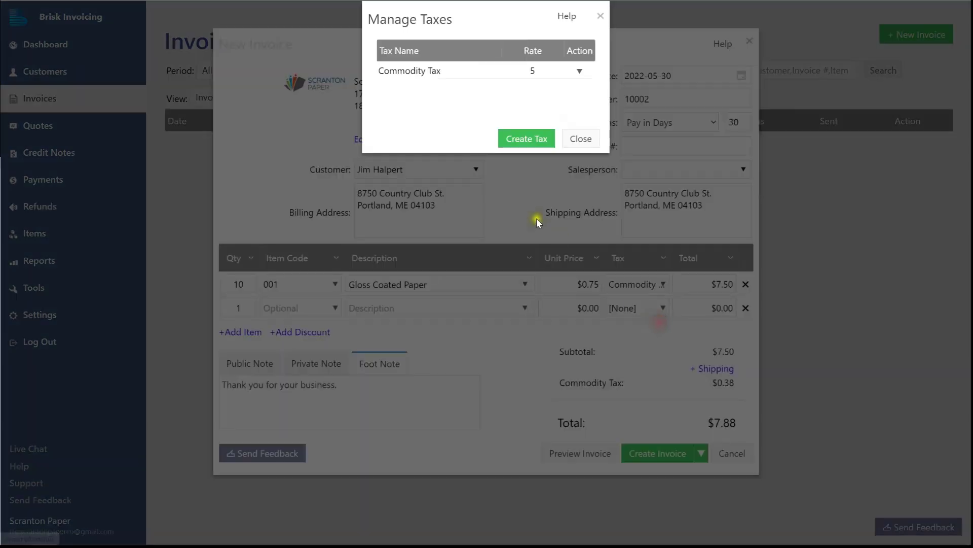
click(523, 139)
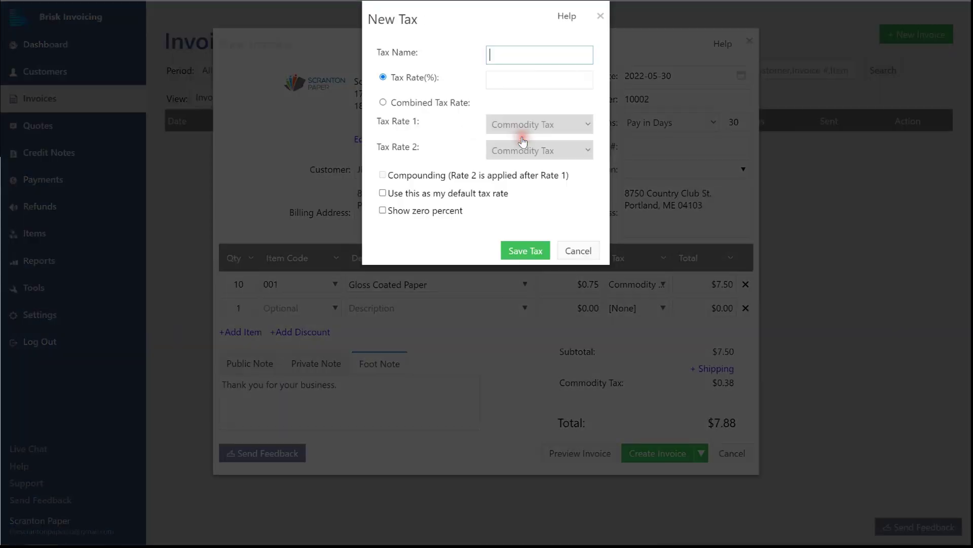
click(518, 48)
text(Sale)
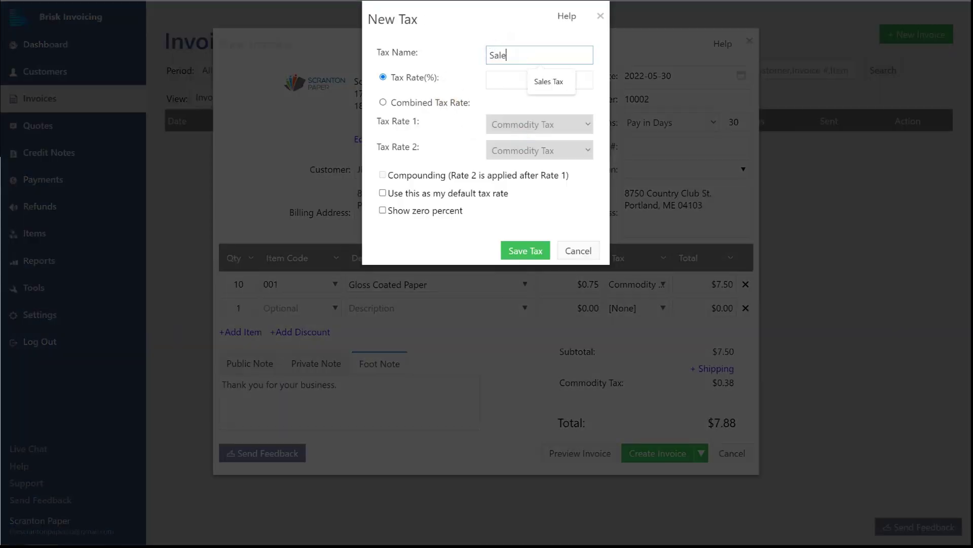
text(s)
click(549, 81)
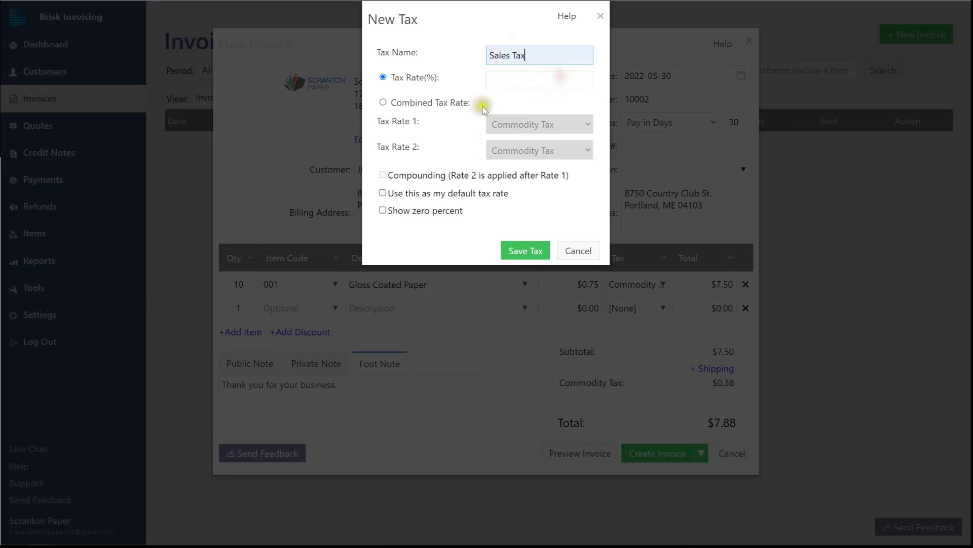
click(500, 80)
text(1)
click(538, 107)
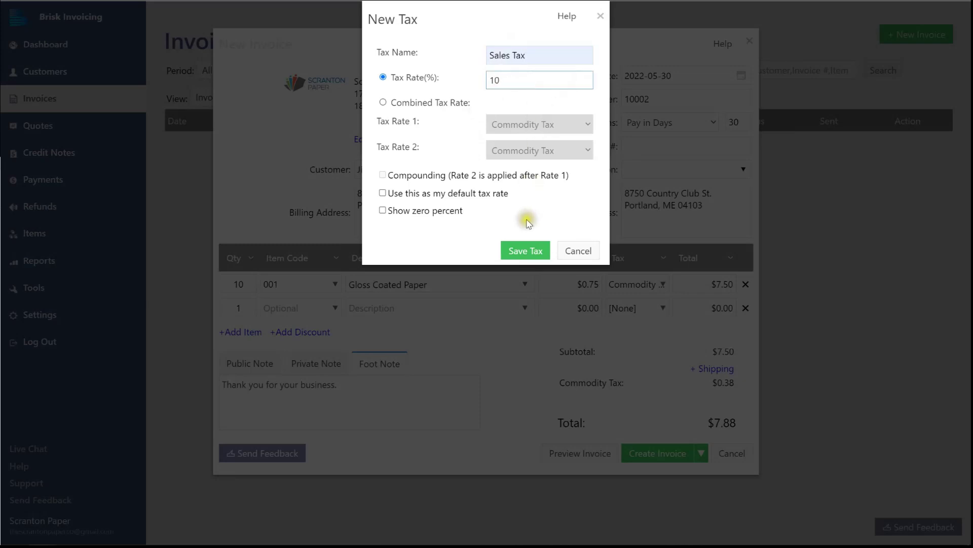
click(525, 250)
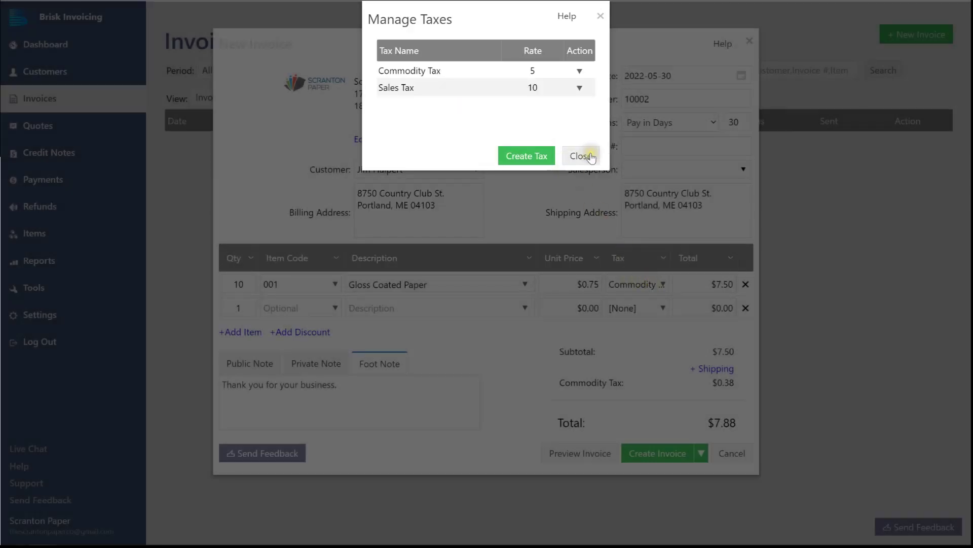
click(591, 158)
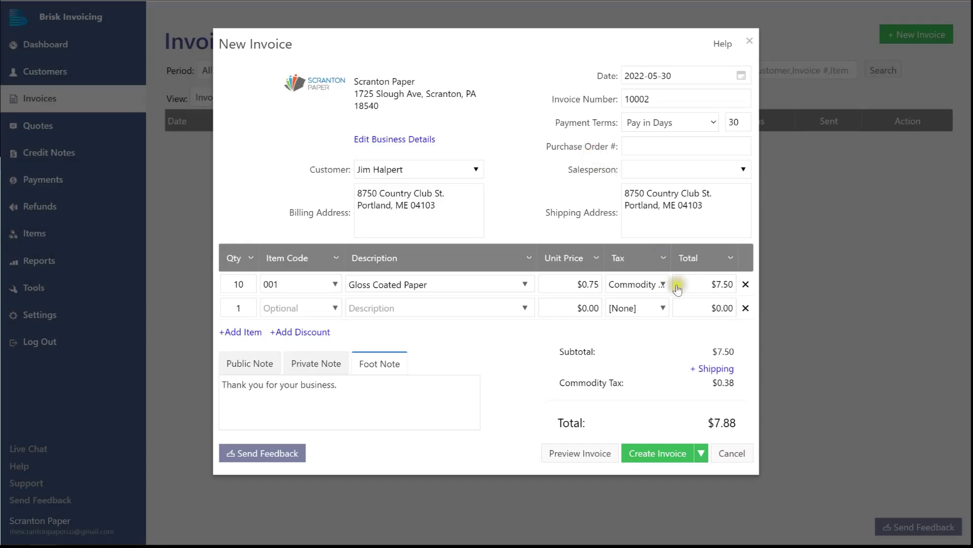
click(664, 284)
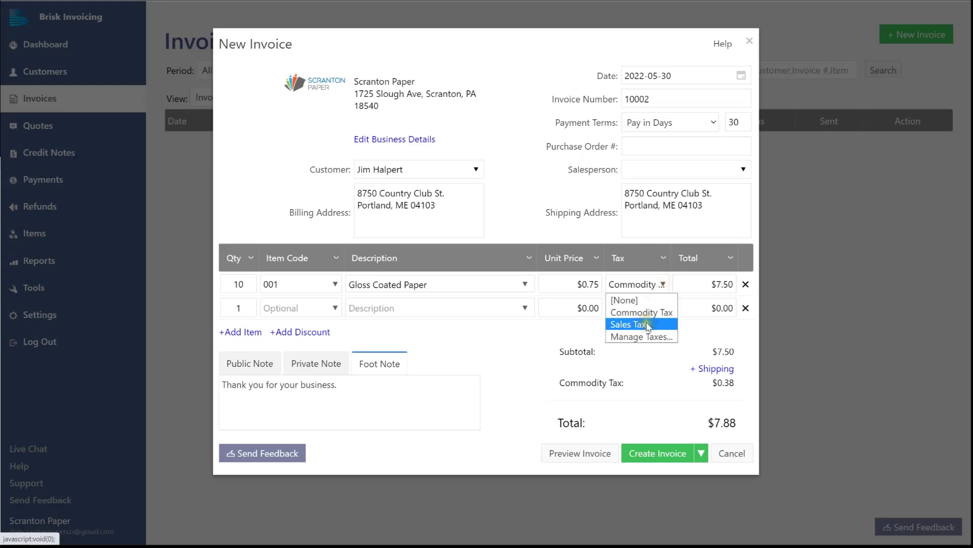
click(647, 324)
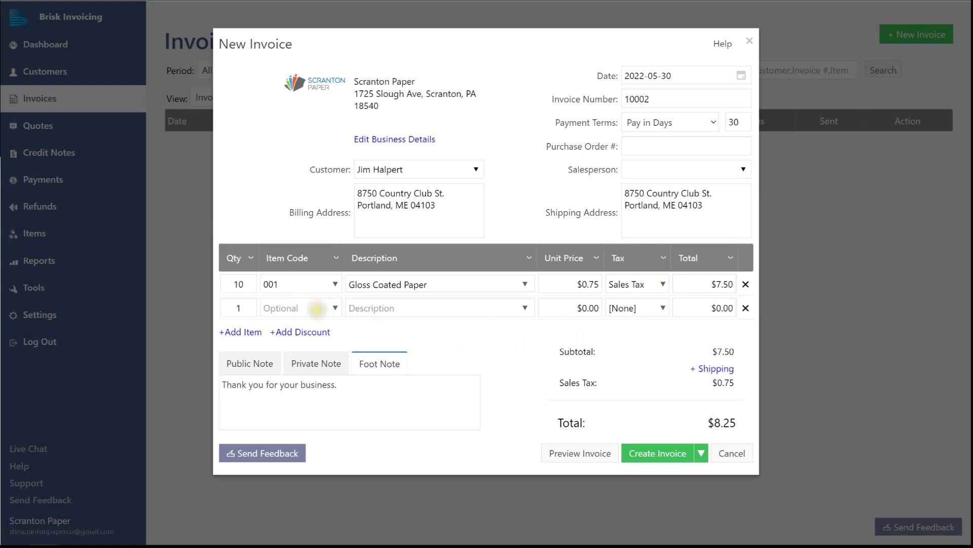
Fill the second invoice line with item code 002 and the description Bond Paper.
click(321, 308)
text(002)
click(378, 303)
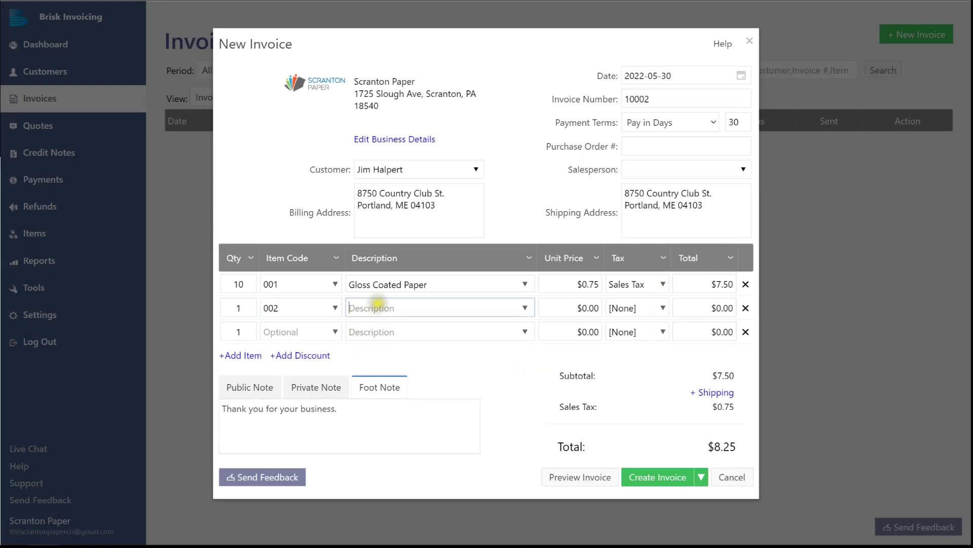
text(Bon)
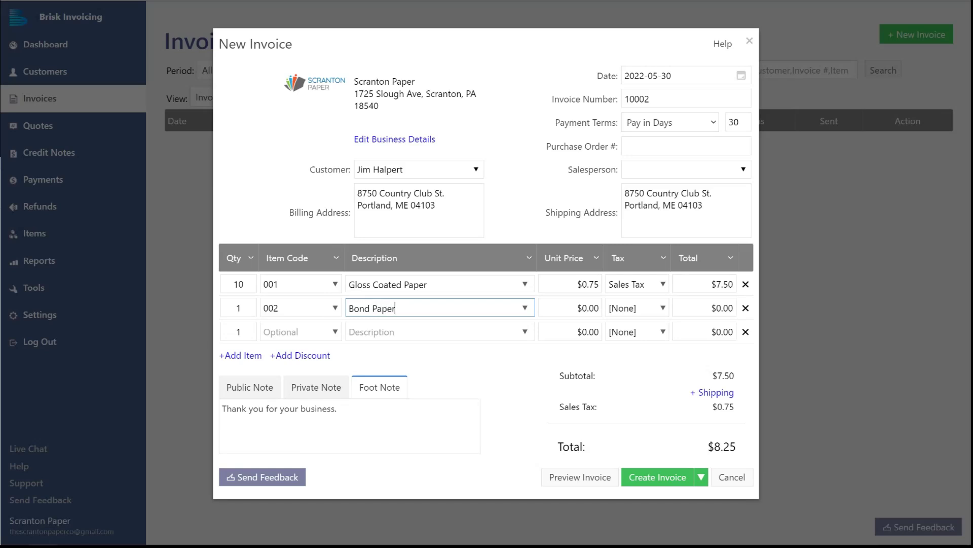
text(d Paper)
Set the Bond Paper line's unit price to $0.60 and its tax to Sales Tax.
drag(588, 308, 596, 308)
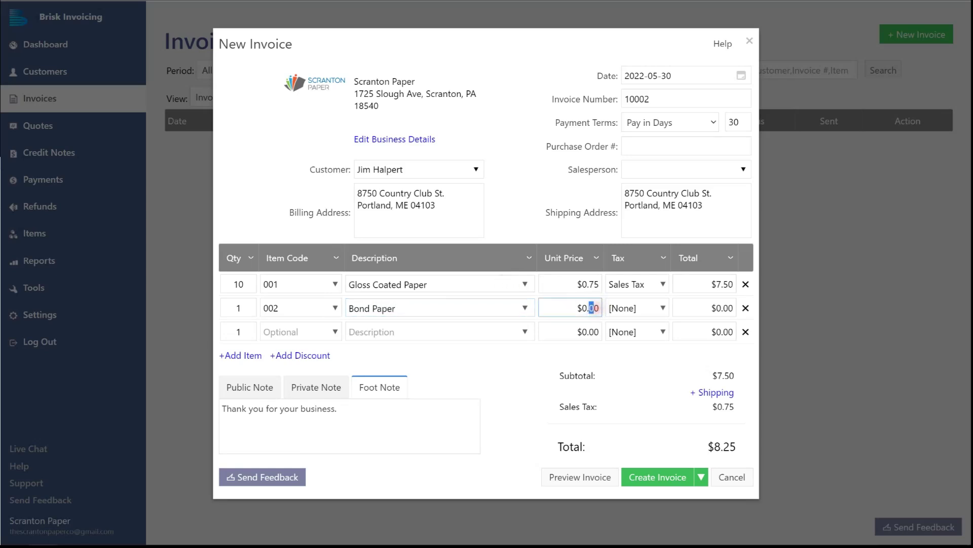
click(649, 310)
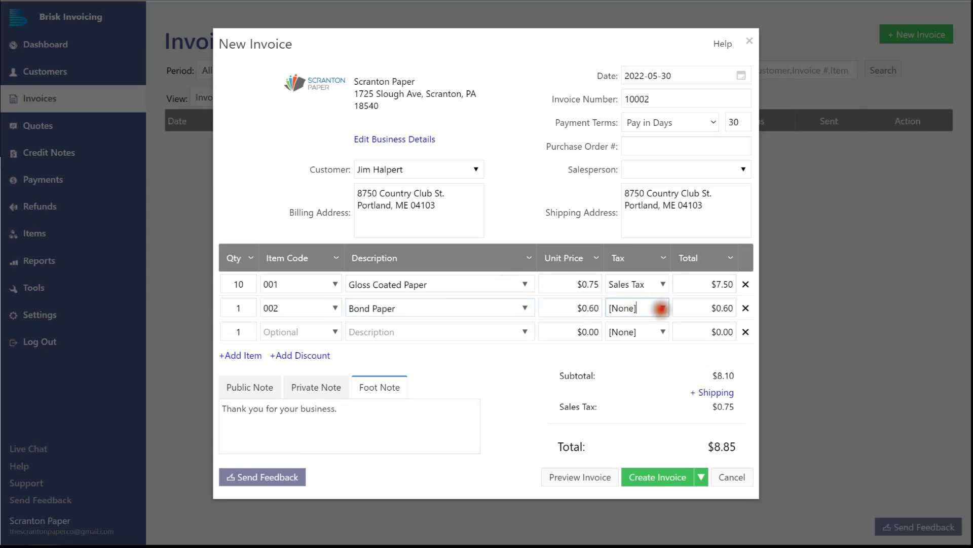
click(665, 308)
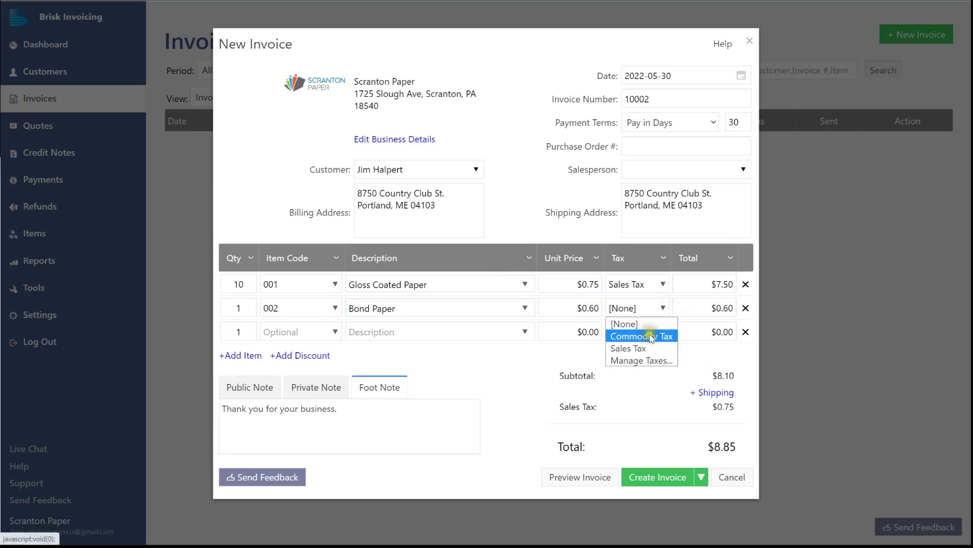
click(664, 334)
click(664, 365)
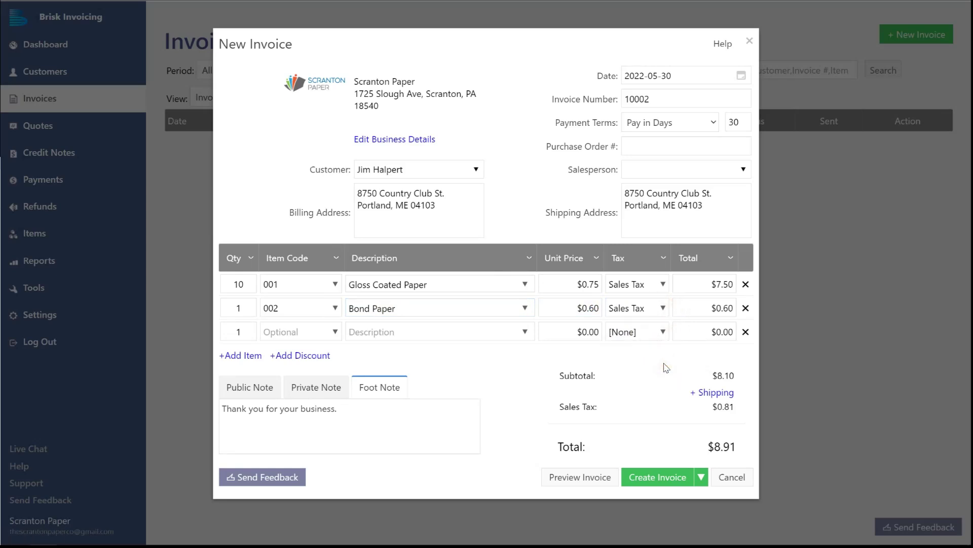
Add two more blank item lines to the invoice and remove all empty lines below Bond Paper.
click(247, 355)
click(247, 381)
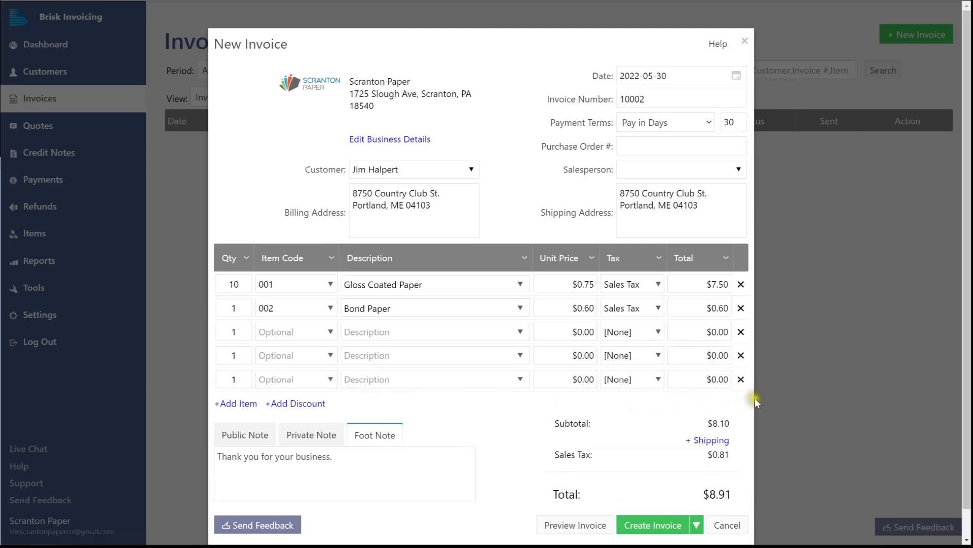
click(741, 379)
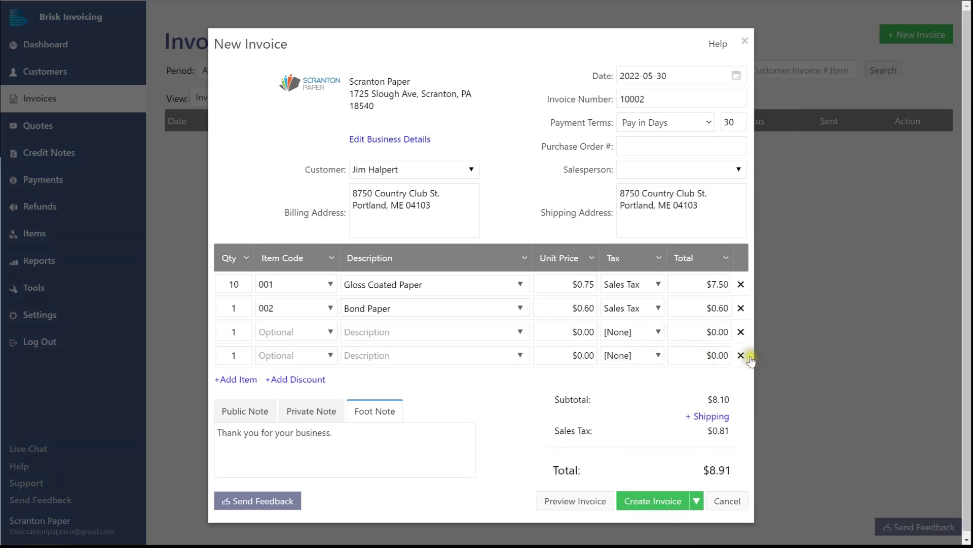
click(743, 356)
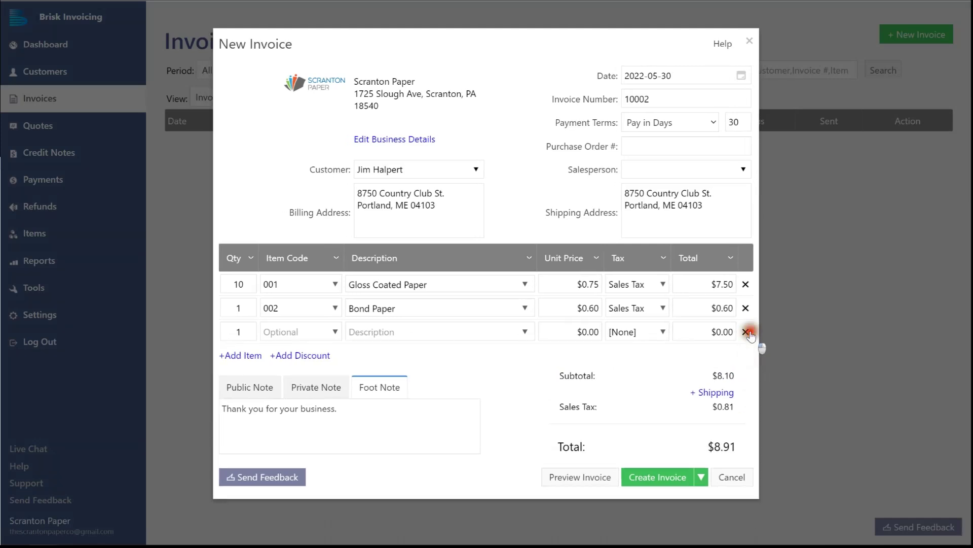
click(746, 332)
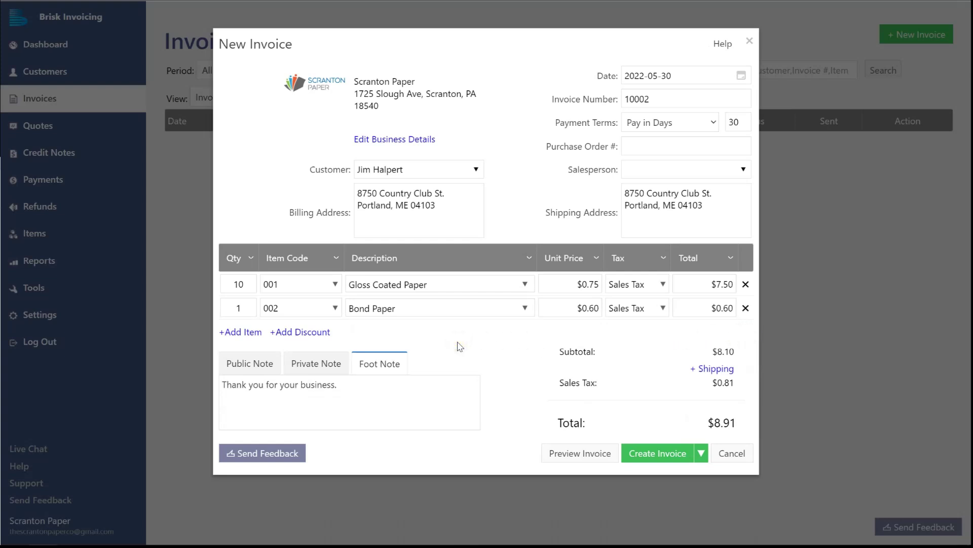
Start adding a discount and look through the flat, percentage and line-by-line discount options.
click(314, 333)
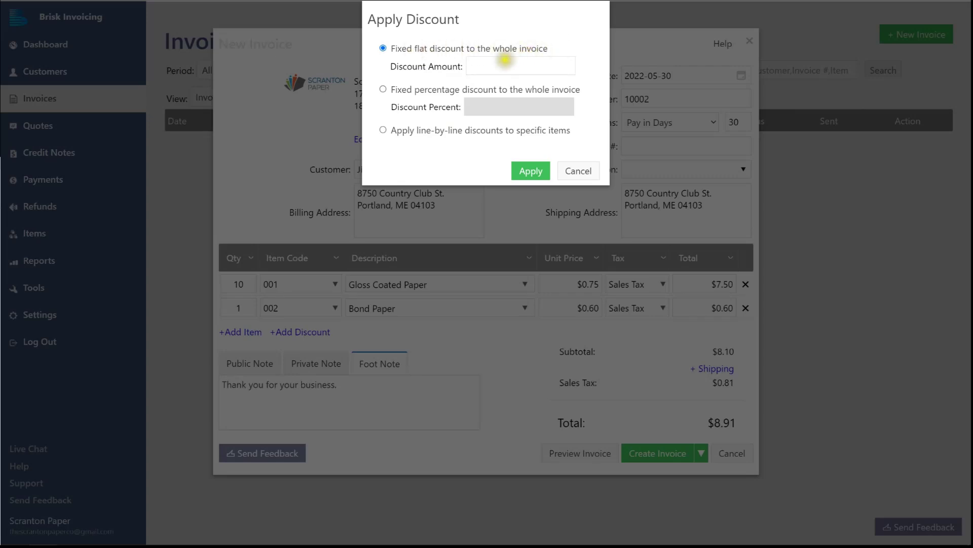
click(391, 87)
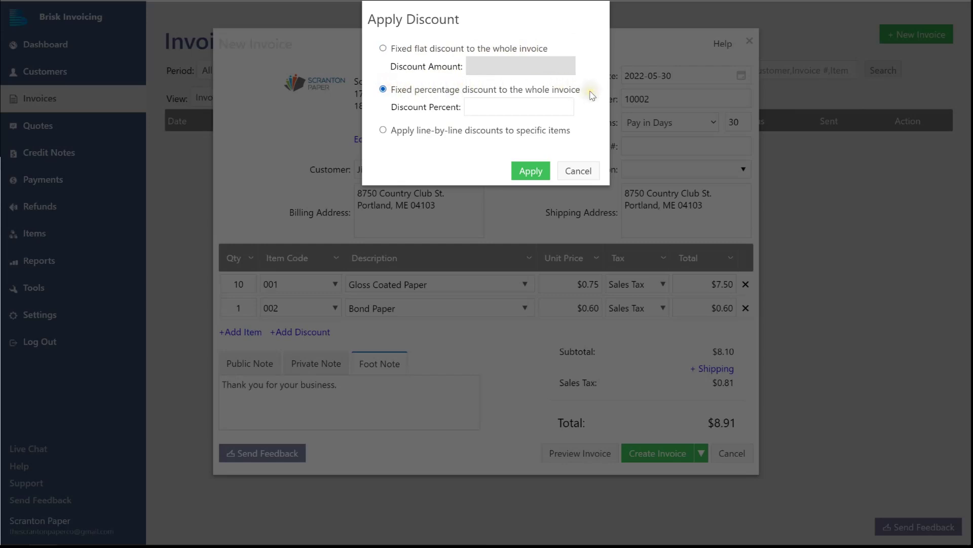
click(390, 130)
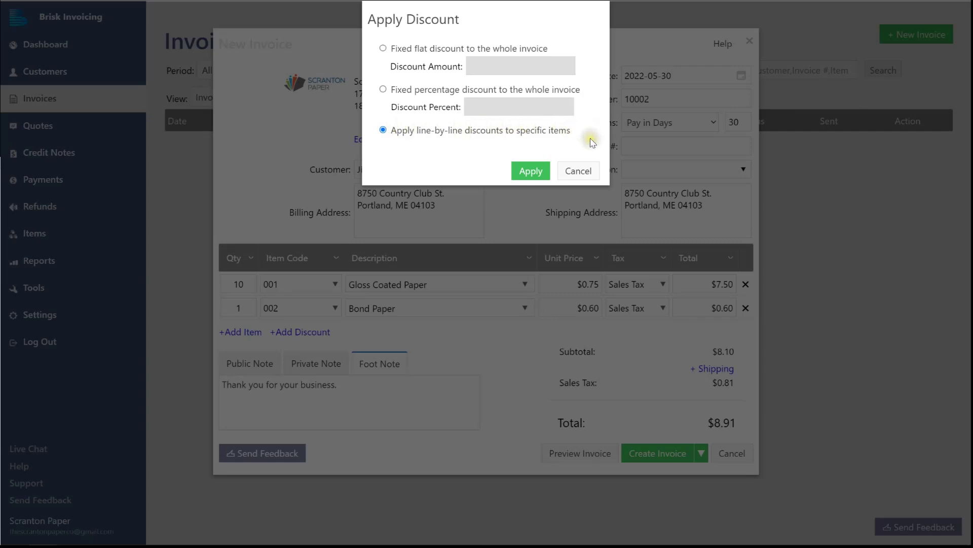
Try a fixed flat discount of 200 on the whole invoice, clear it and choose line-by-line discounts instead.
click(393, 50)
click(493, 63)
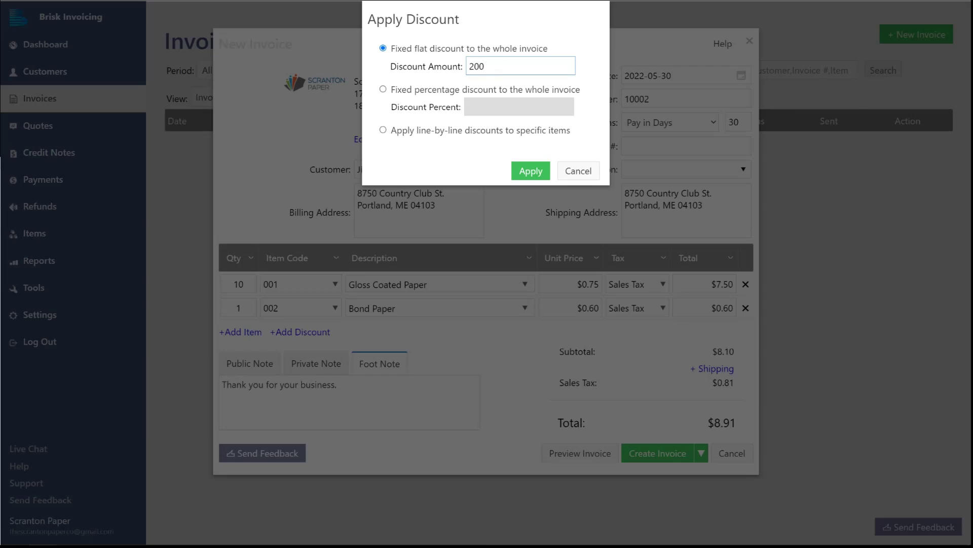
key(BackSpace)
click(383, 129)
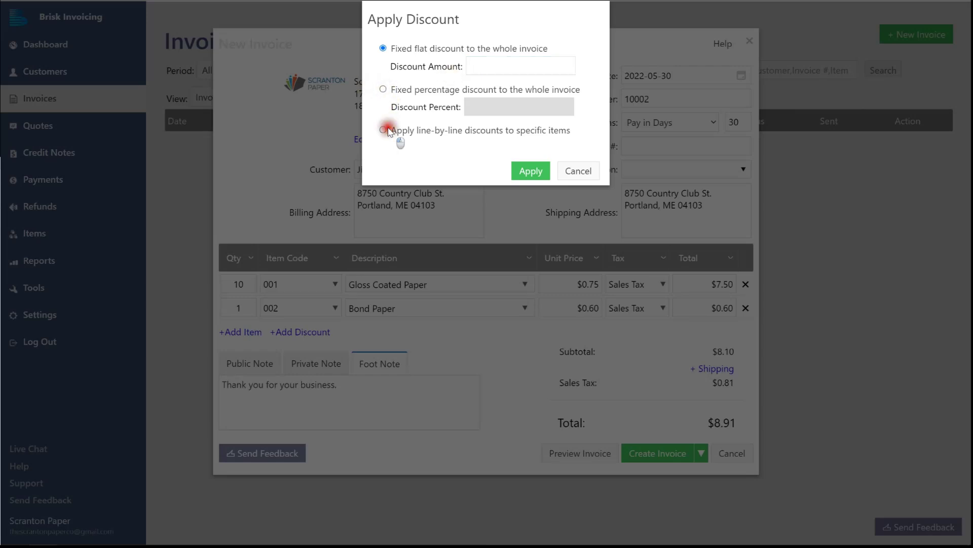
Apply a fixed percentage discount of 25% to the whole invoice.
click(383, 90)
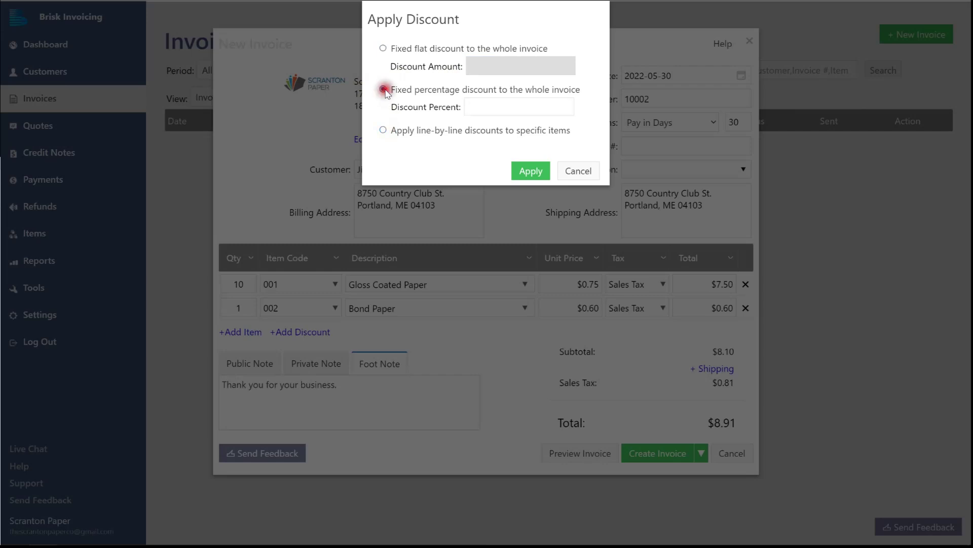
click(495, 103)
text(255)
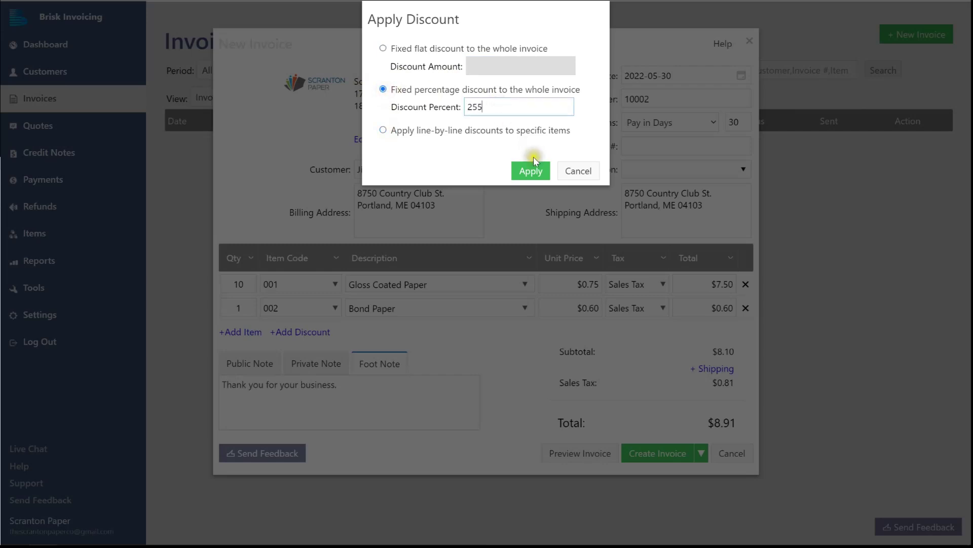
click(532, 172)
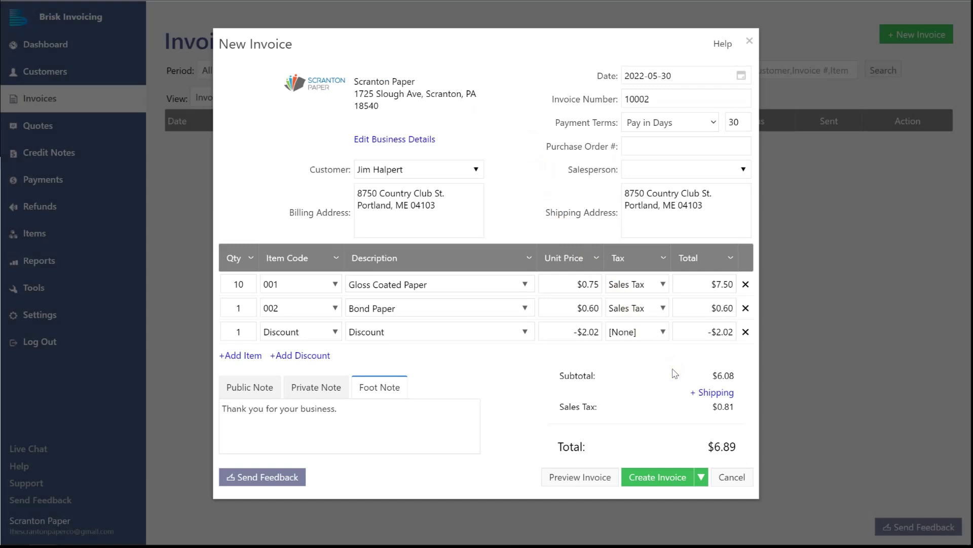
Add a shipping cost entry to the invoice and look at the available shipping tax options.
click(733, 396)
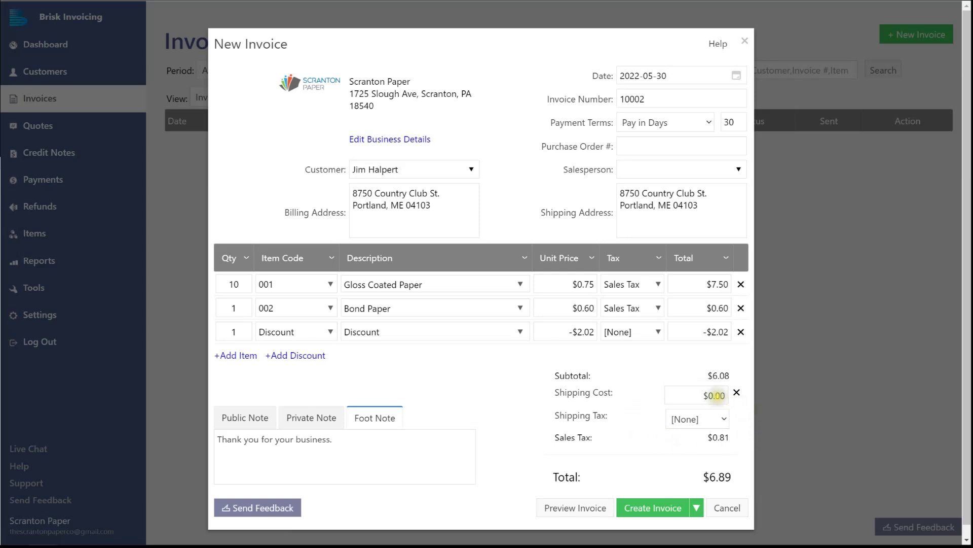
click(726, 419)
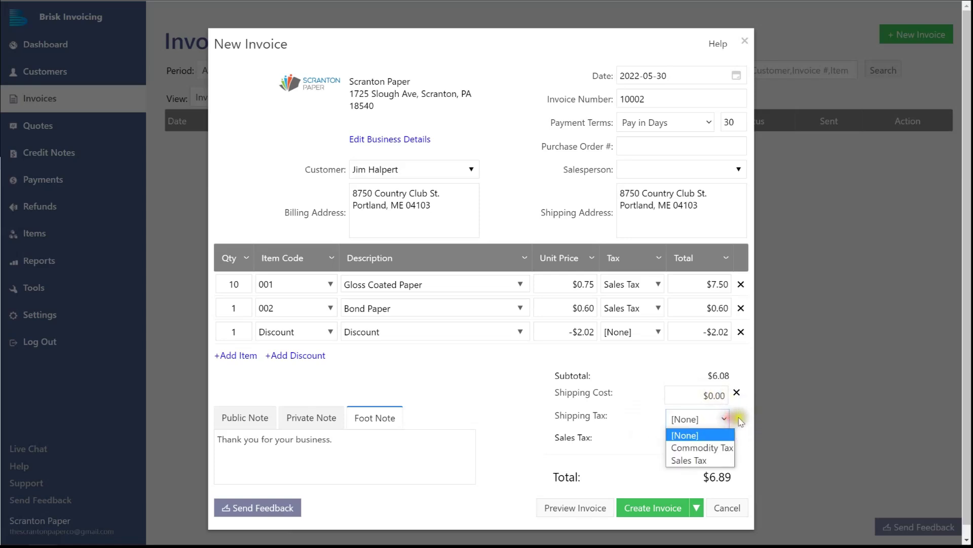
click(740, 420)
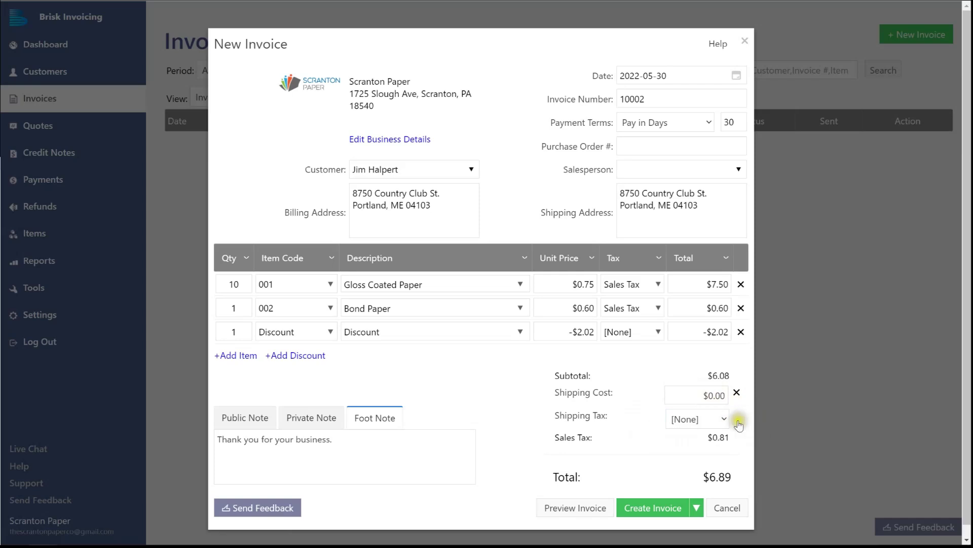
Preview the invoice as a PDF and review its line items and totals.
click(588, 507)
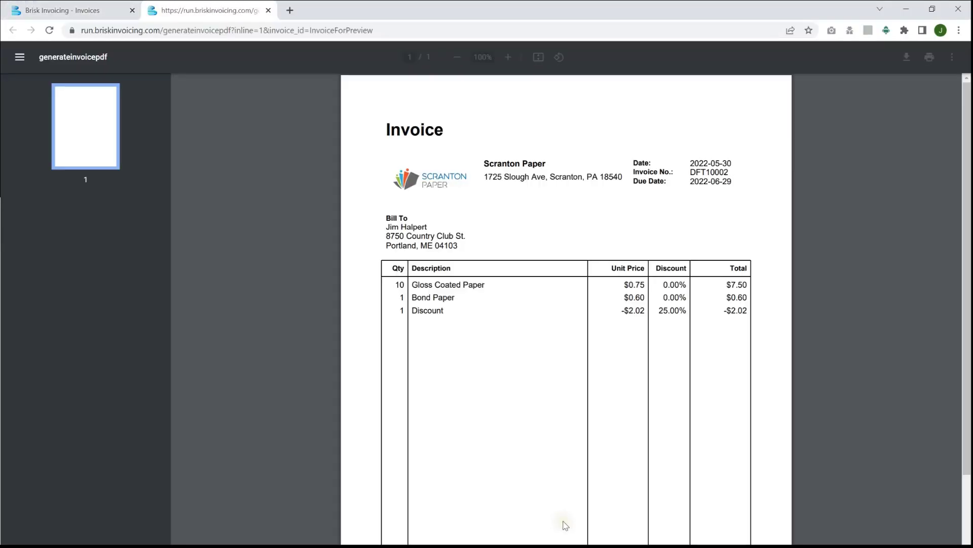
scroll(391, 401, down, 3)
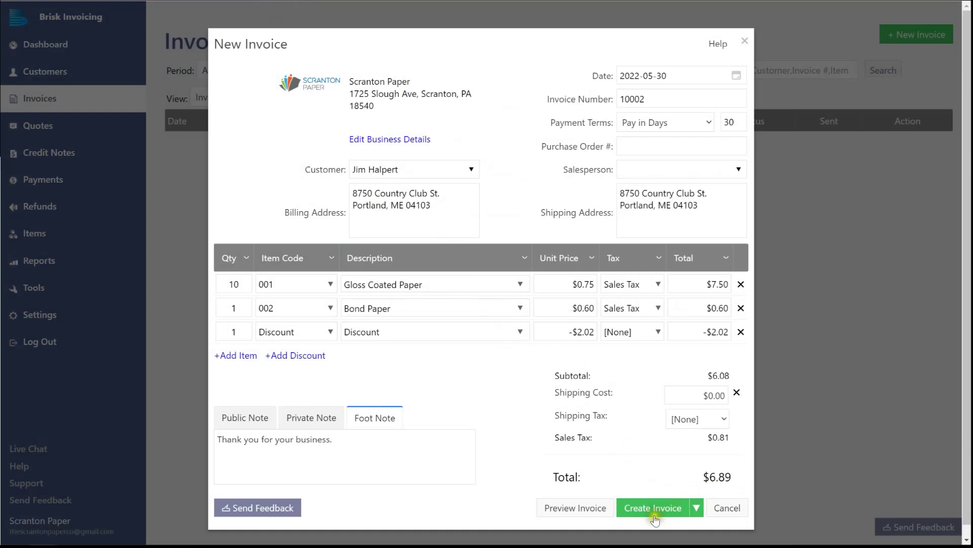
Create the invoice with the Create and Preview option and review the generated PDF down to its totals.
click(697, 508)
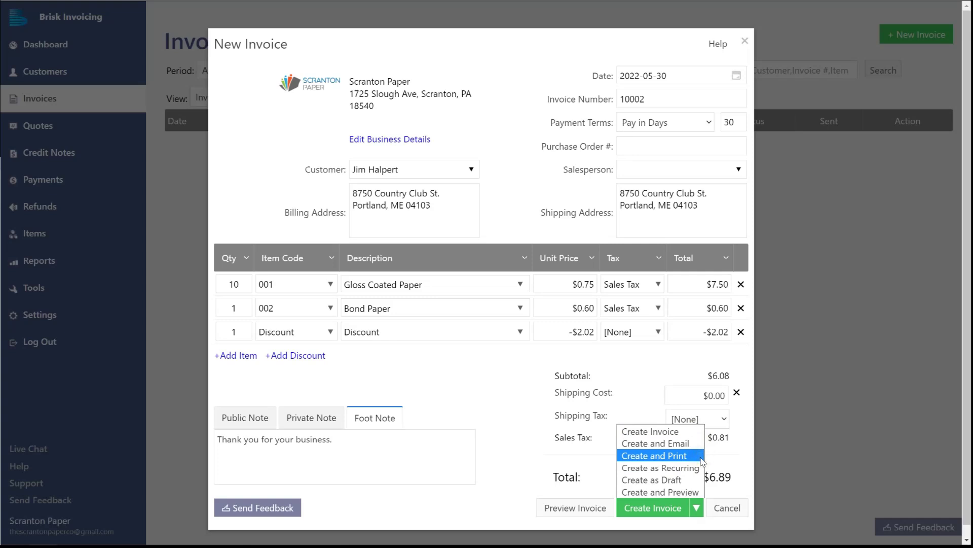
click(699, 492)
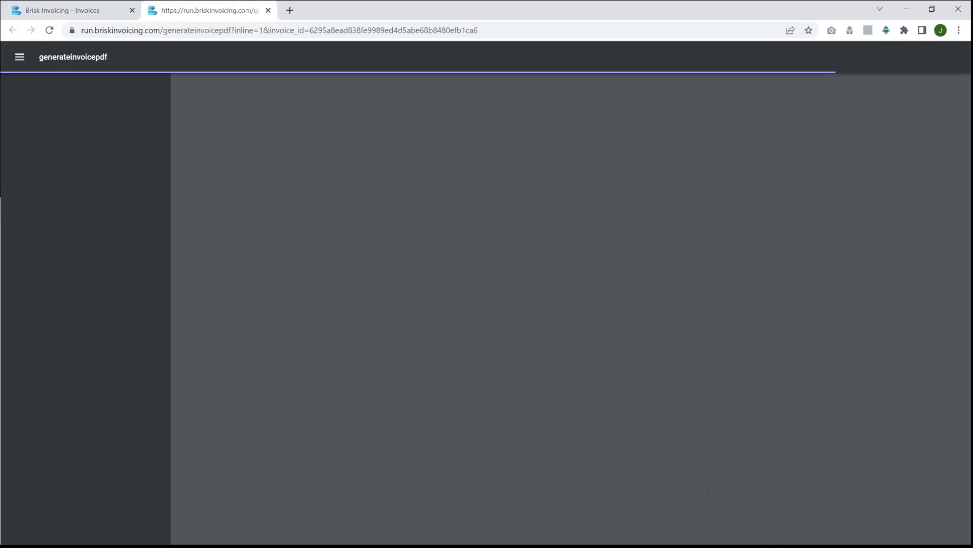
scroll(561, 445, down, 3)
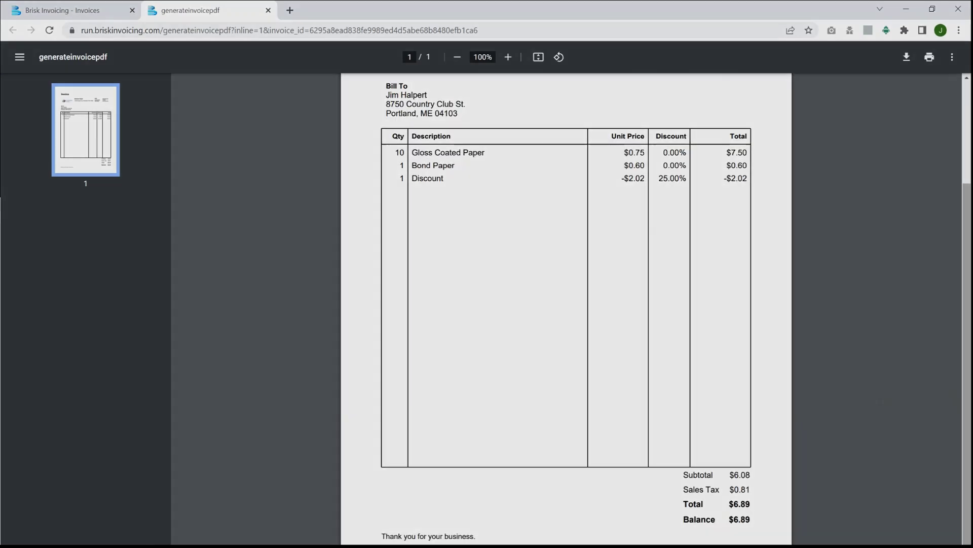